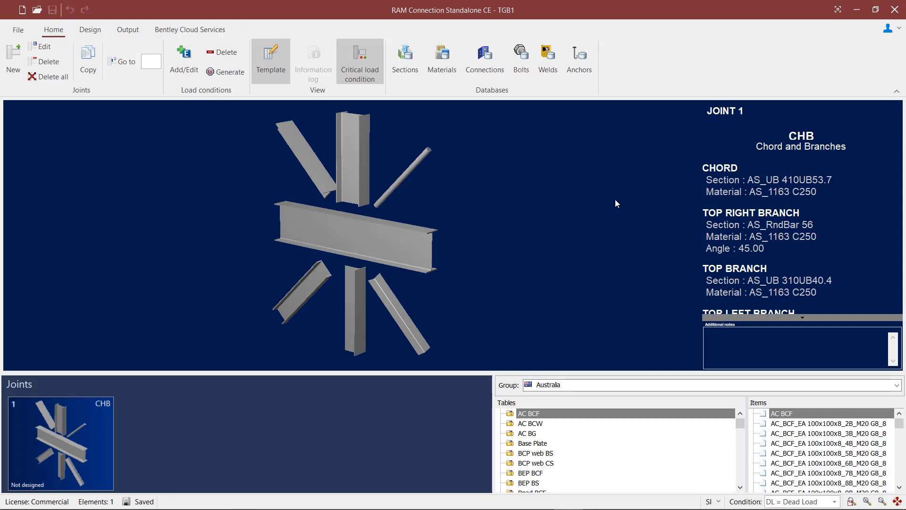
Step: Assign the TGB smart gusset connection to the chord-and-branches joint and save the file
click(90, 30)
click(59, 57)
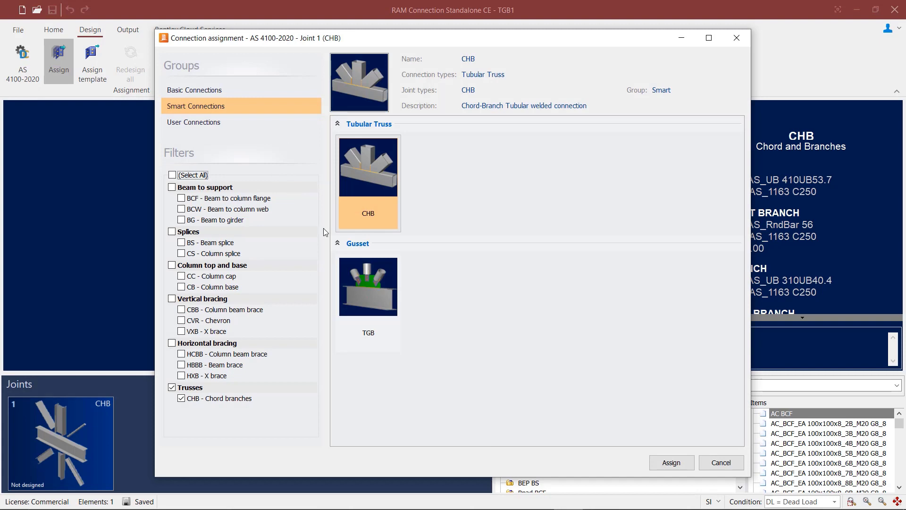
click(363, 285)
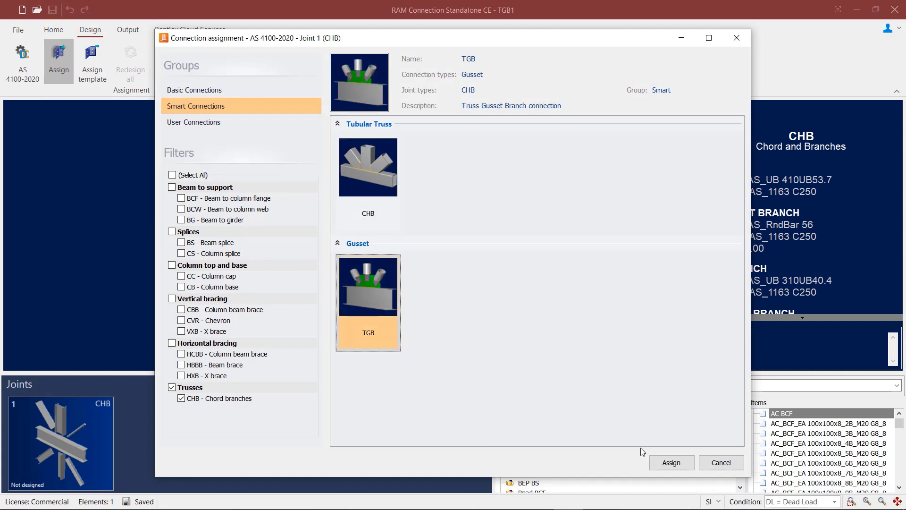
click(671, 462)
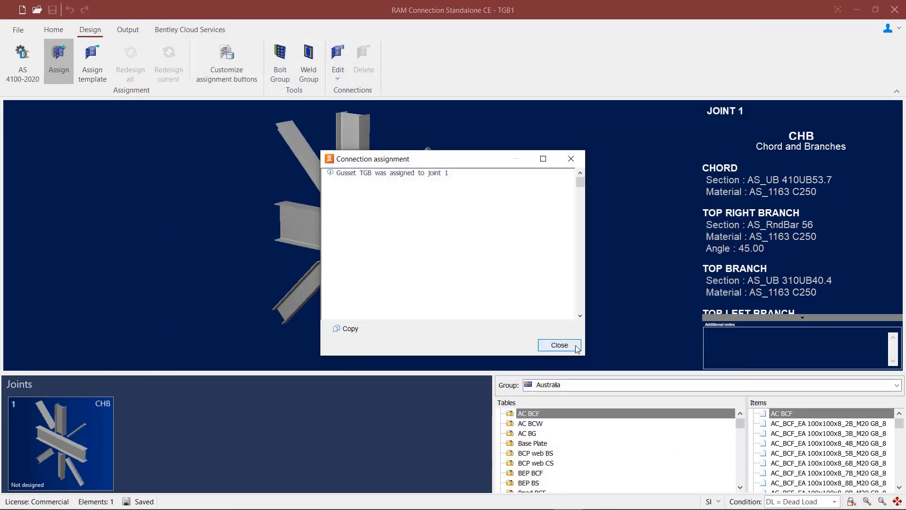
click(574, 343)
key(ctrl+s)
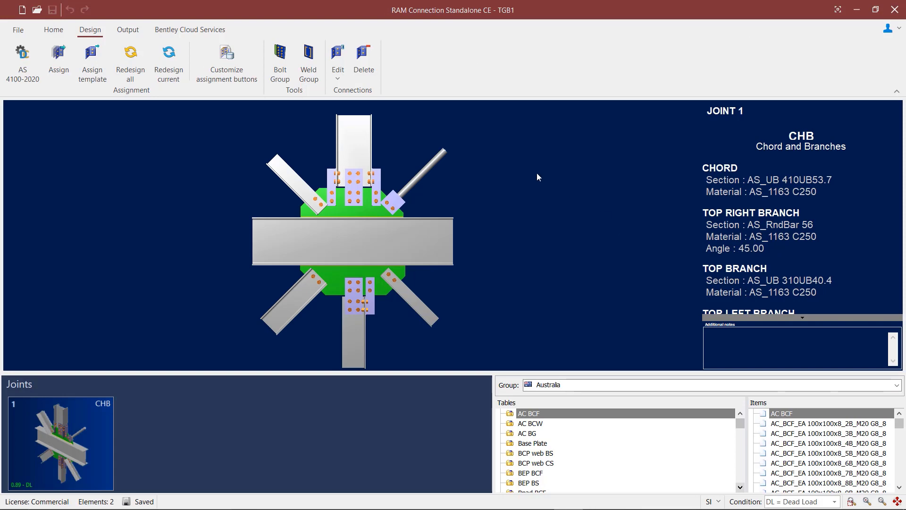
Step: Open the assigned gusset connection for editing and display the upper branch's gusset-to-branch settings, including its claw angles and web splice plates
click(338, 75)
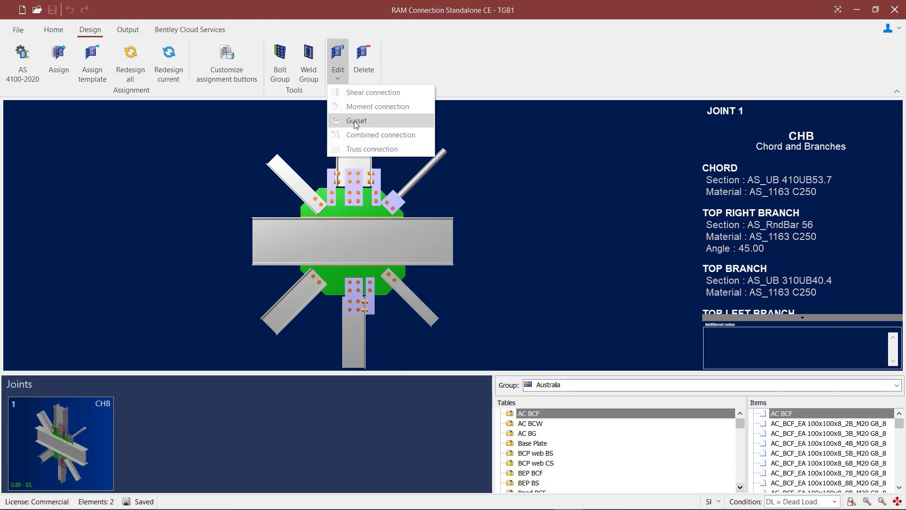
click(356, 123)
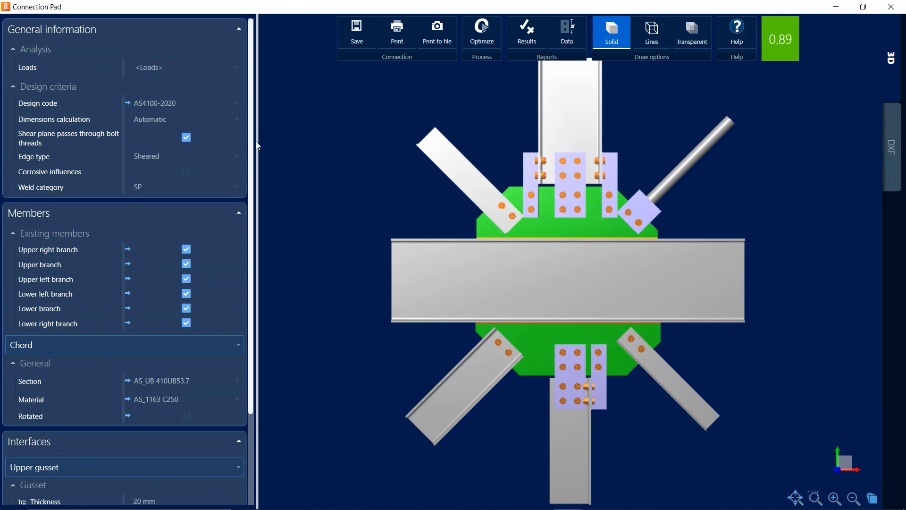
scroll(246, 308, down, 5)
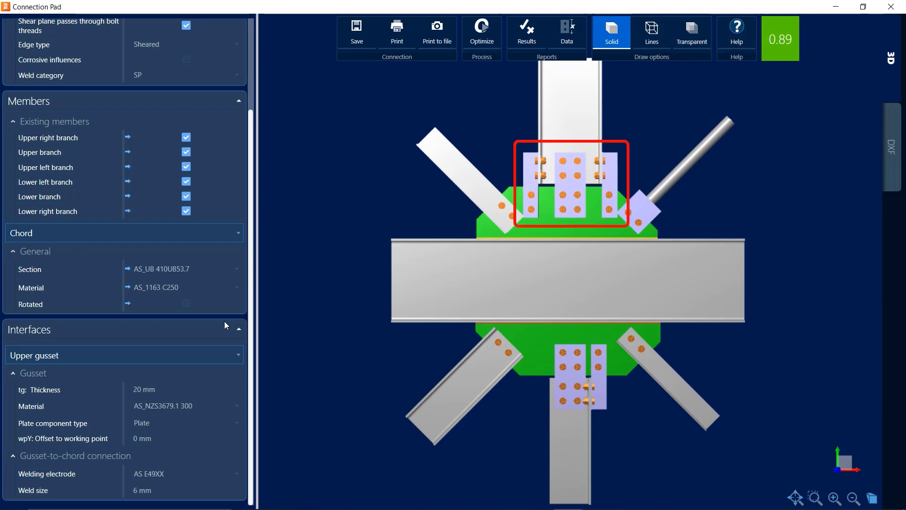
click(138, 353)
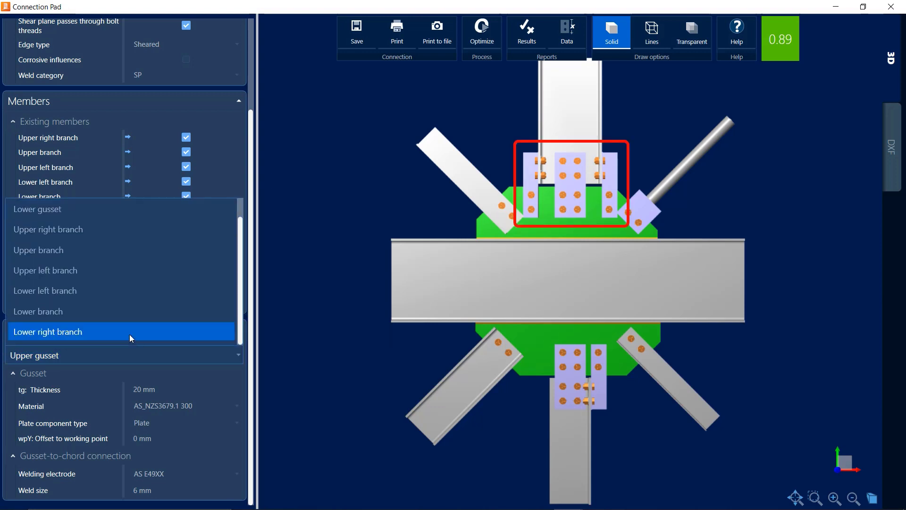
click(60, 255)
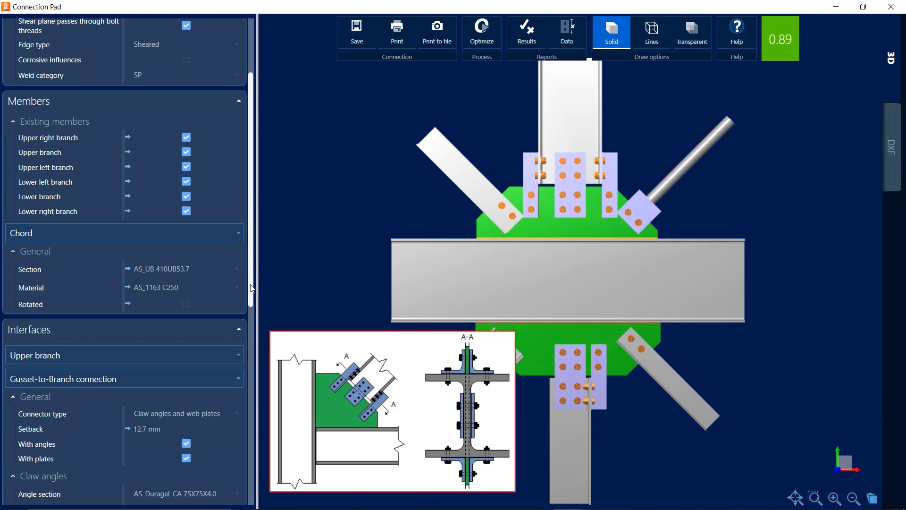
drag(253, 285, 259, 472)
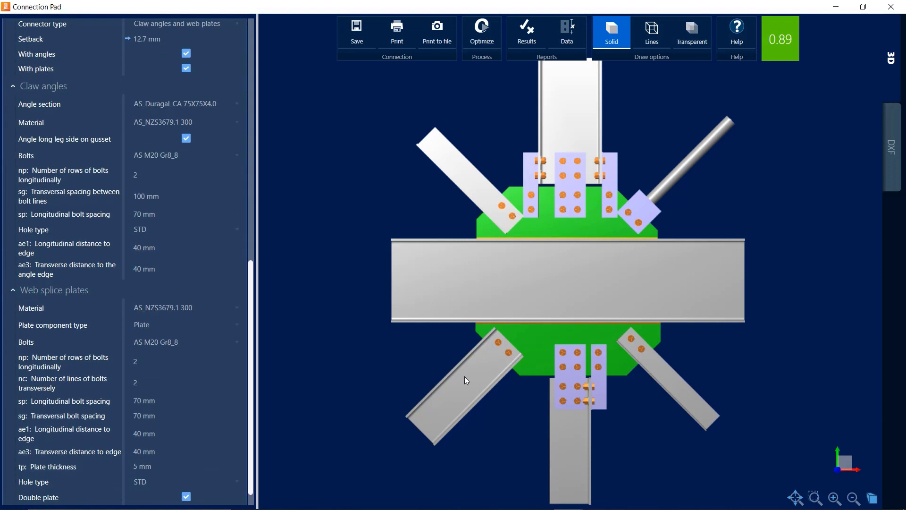
Step: Try the upper branch connection without angles and without plates in turn, restoring each option
middle_drag(476, 284, 565, 302)
scroll(569, 177, up, 3)
scroll(568, 175, up, 4)
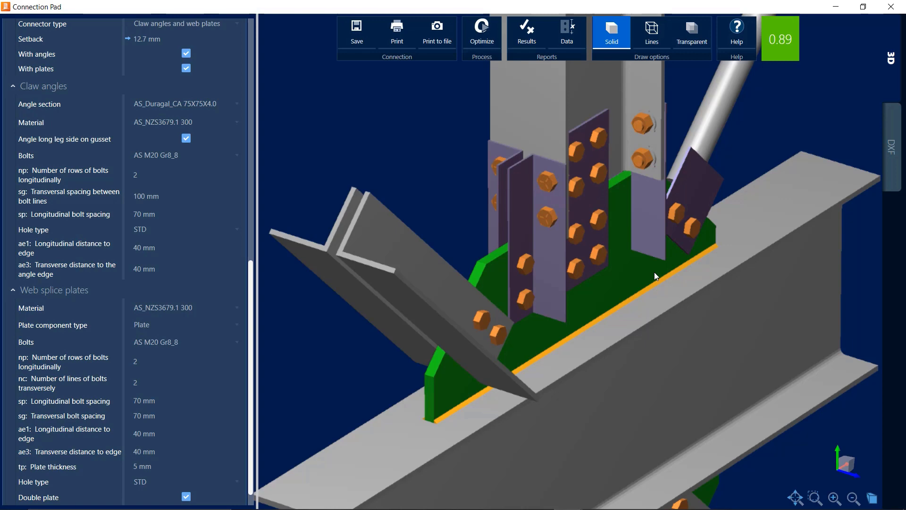
mouse_move(654, 272)
middle_down()
mouse_move(588, 271)
mouse_move(627, 269)
mouse_move(585, 259)
middle_up()
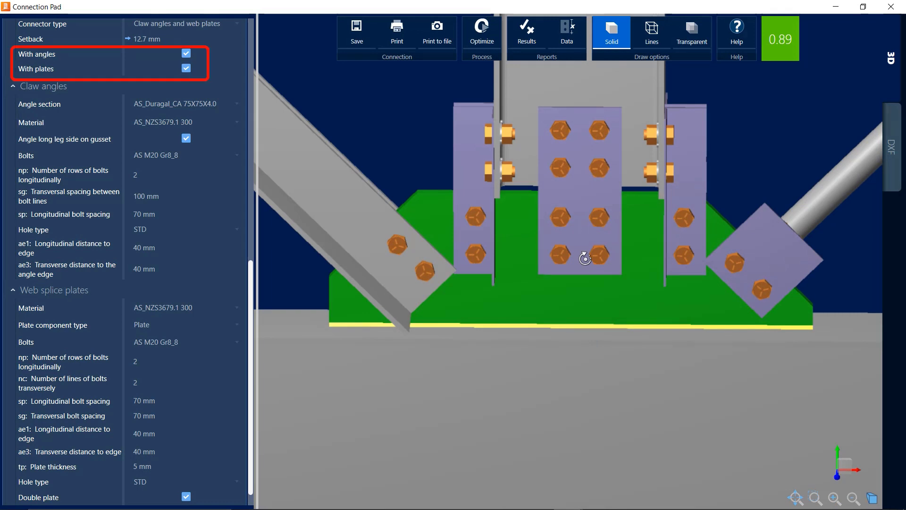
click(186, 52)
click(185, 237)
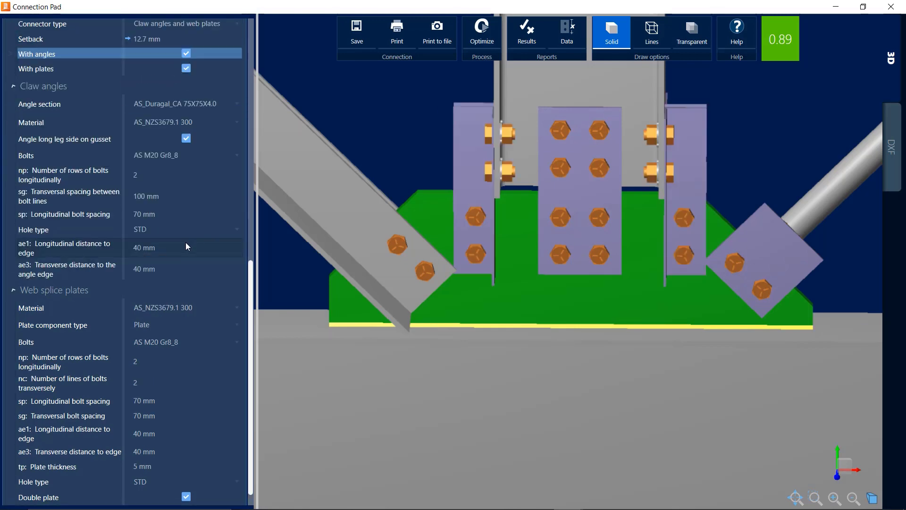
click(186, 69)
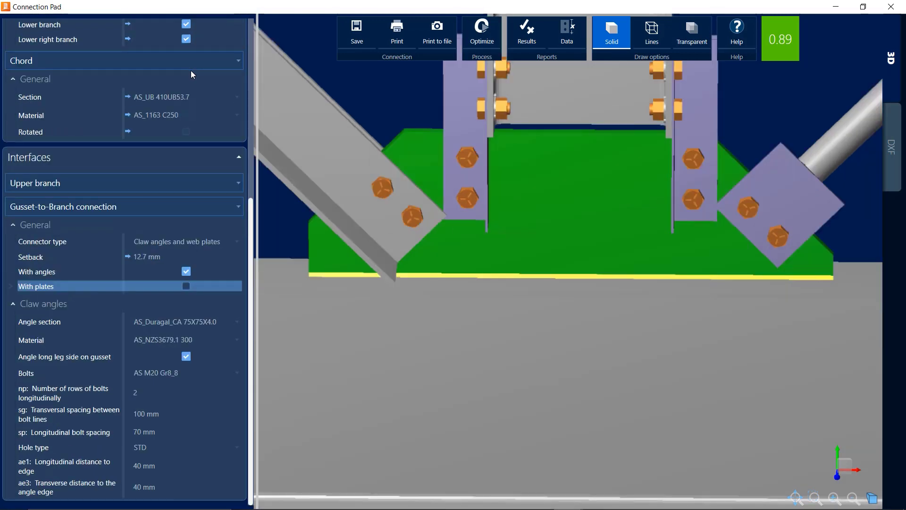
click(186, 286)
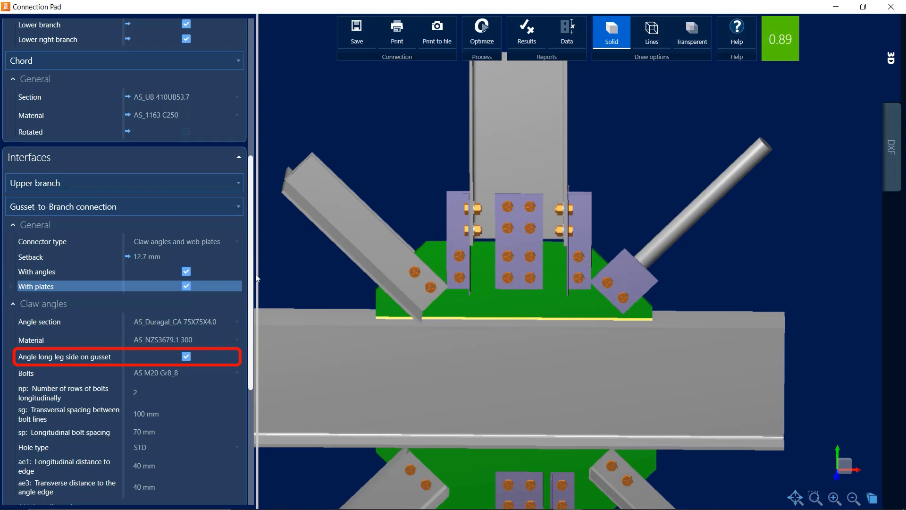
Step: Turn off the double plate option for the upper branch's web splice, inspect the far side, and turn it on again
scroll(238, 332, down, 5)
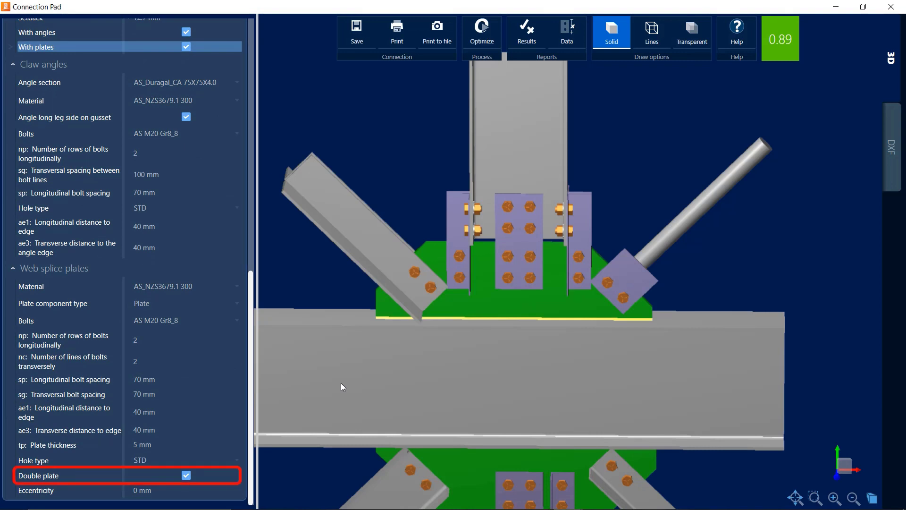
click(186, 475)
middle_drag(409, 316, 580, 314)
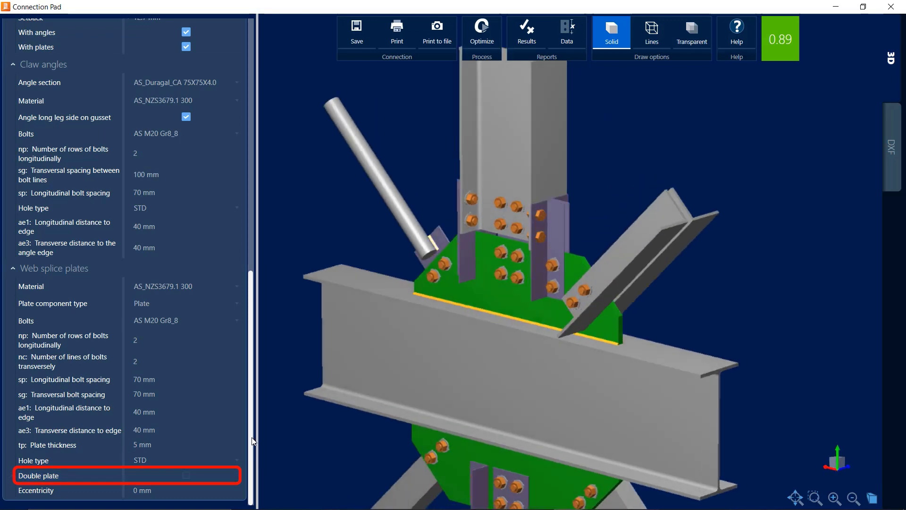
click(186, 475)
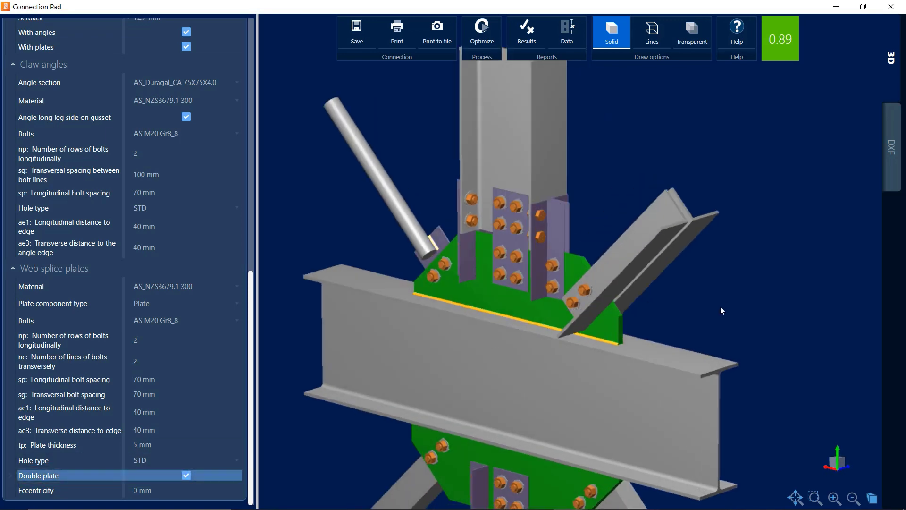
middle_drag(720, 307, 567, 297)
click(792, 491)
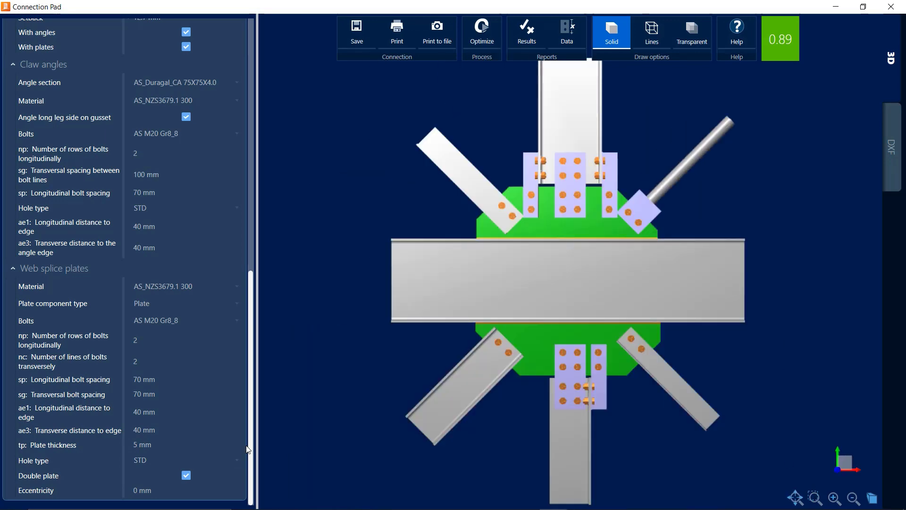
Step: Set the upper branch's connector type to Bolted on web and optimize the connection
drag(251, 447, 278, 353)
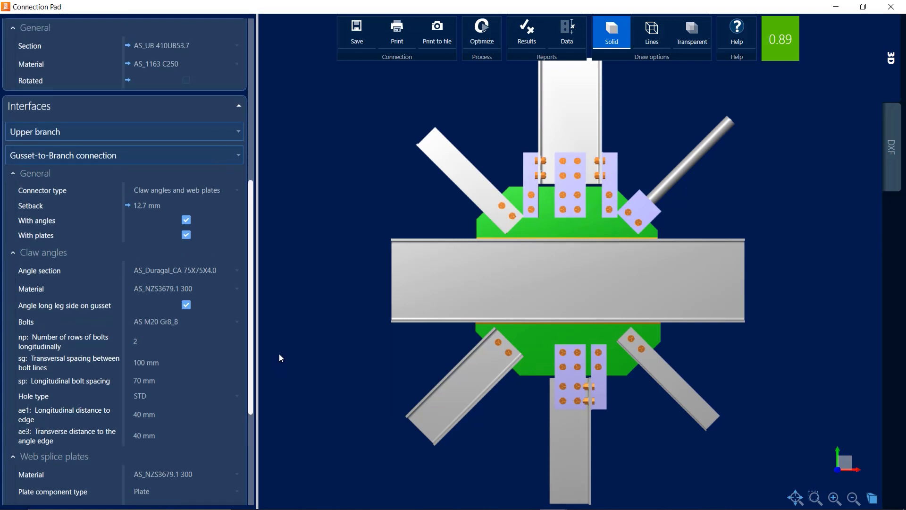
click(198, 189)
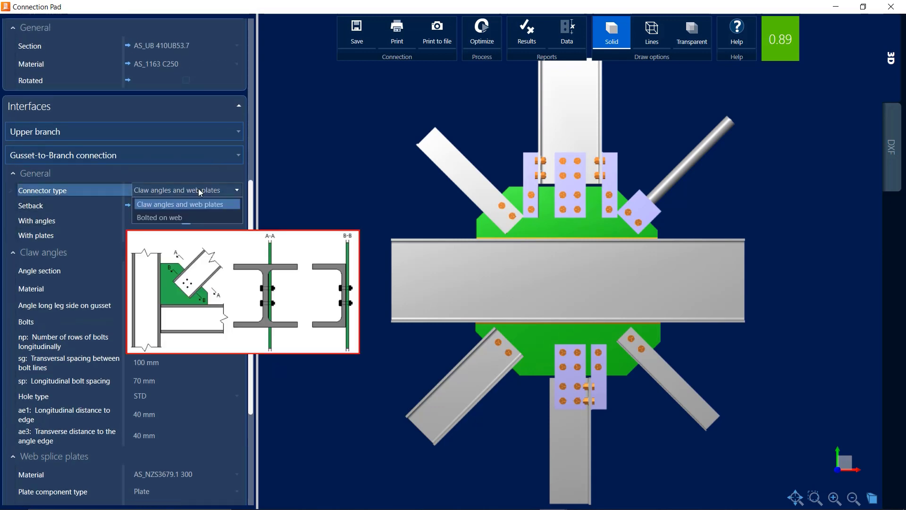
click(165, 216)
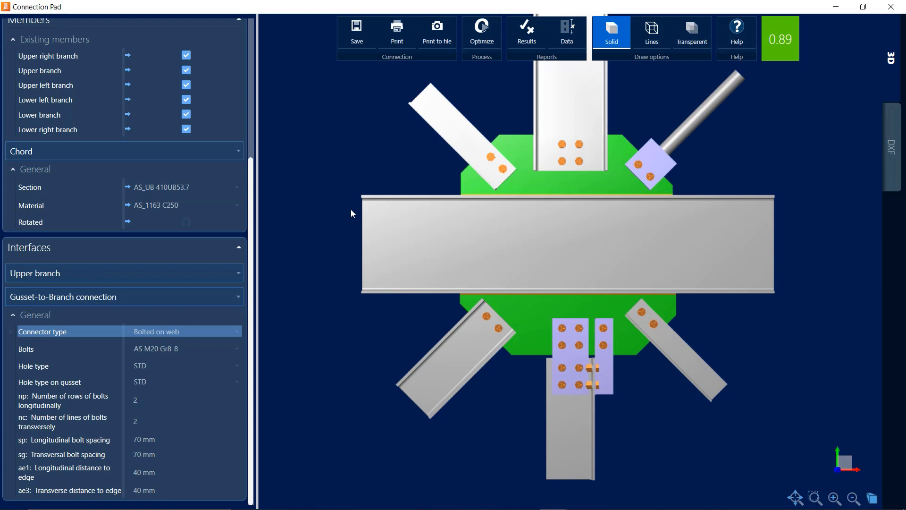
click(474, 38)
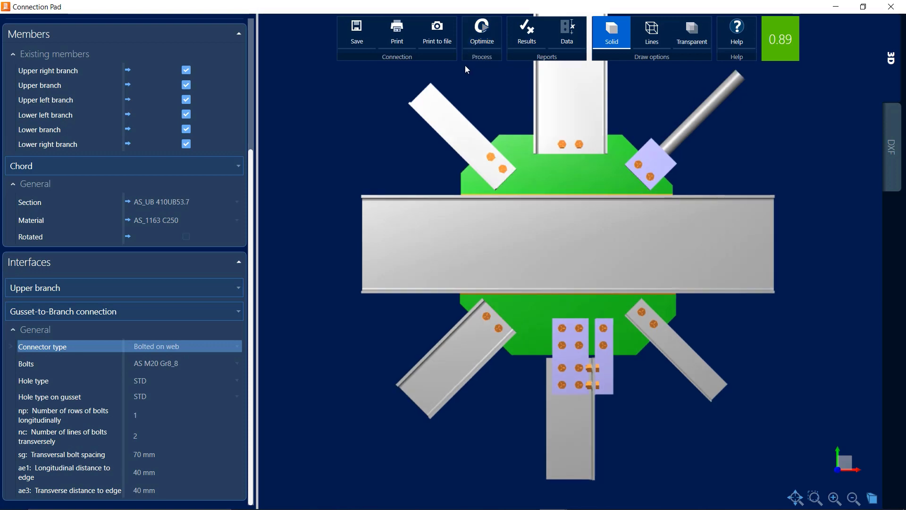
middle_drag(405, 166, 708, 397)
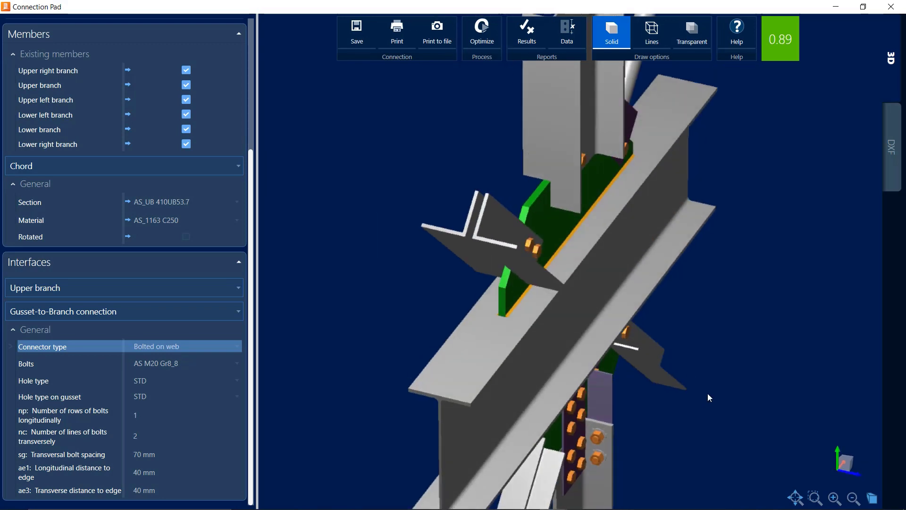
click(795, 498)
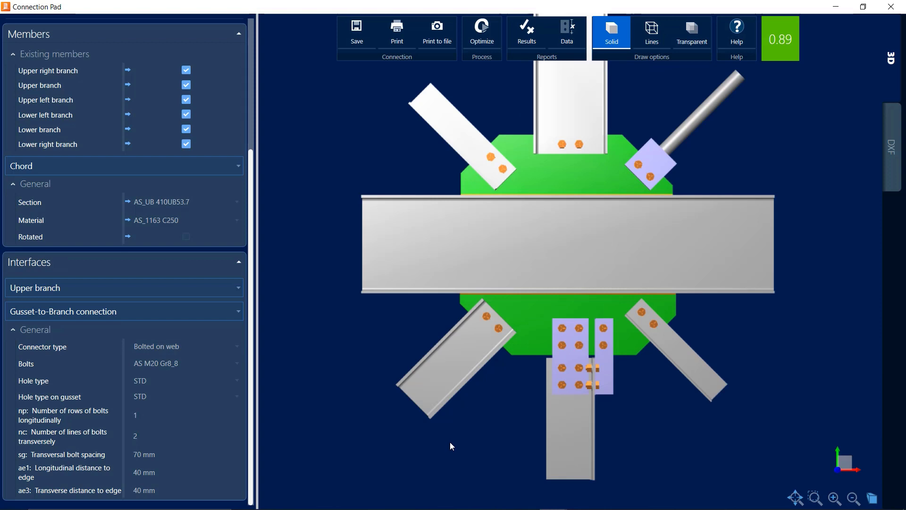
Step: Display the lower branch's gusset-to-branch settings and examine its claw angles and web splice plates in 3D
click(177, 287)
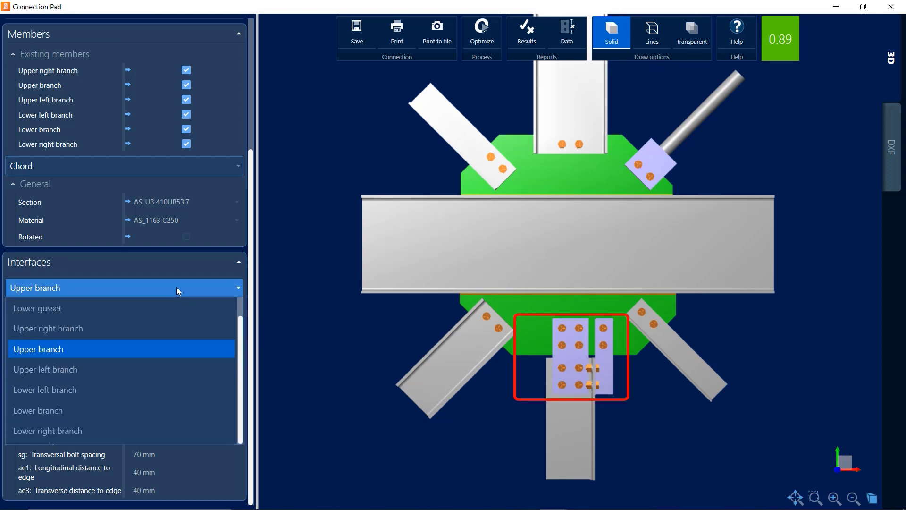
click(34, 411)
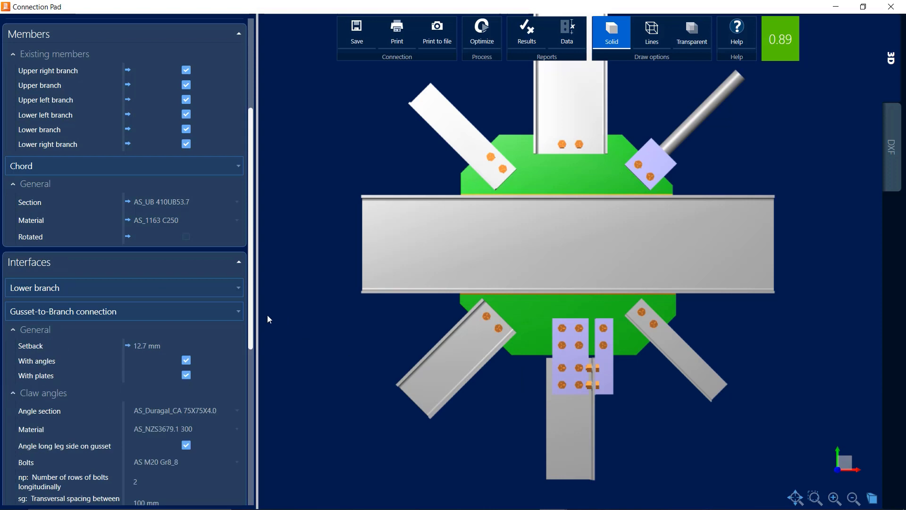
drag(253, 326, 255, 504)
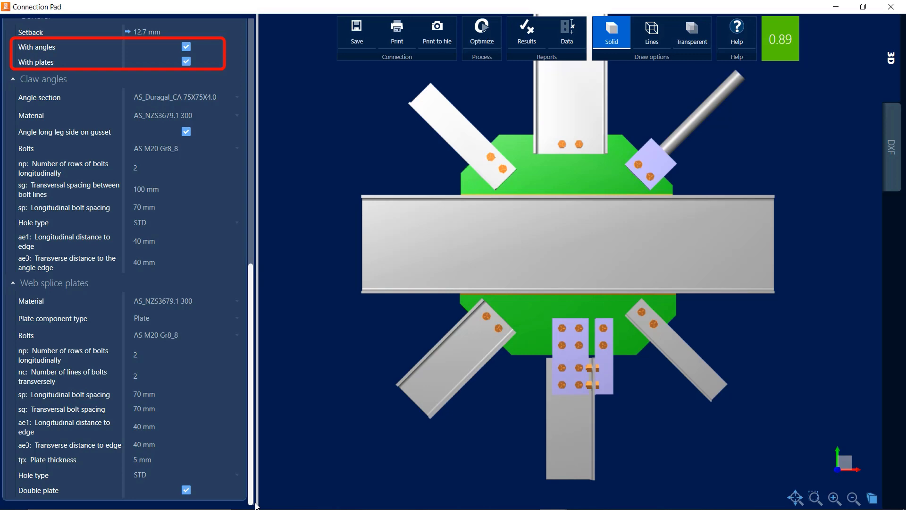
scroll(584, 333, up, 5)
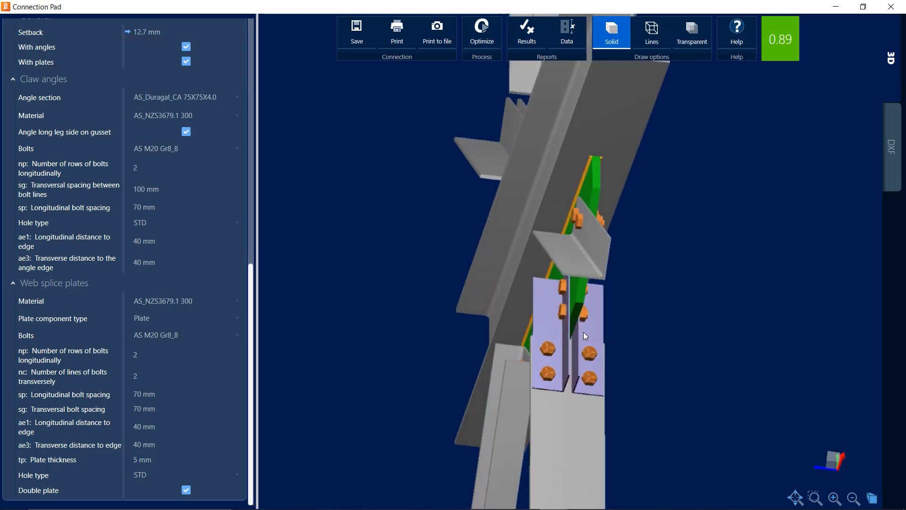
mouse_move(538, 335)
middle_down()
mouse_move(602, 333)
mouse_move(415, 330)
mouse_move(540, 347)
middle_up()
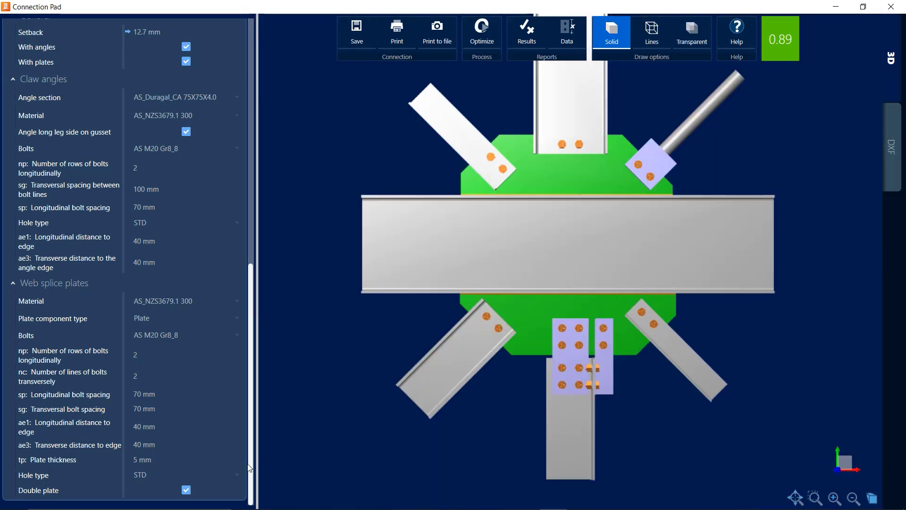
scroll(249, 467, up, 5)
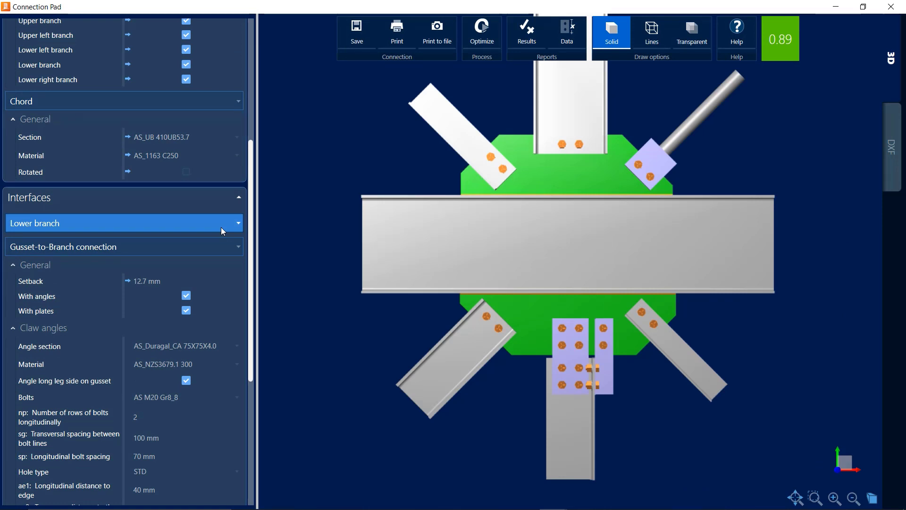
Step: Set the lower right branch's gusset connection type to Welded
click(221, 227)
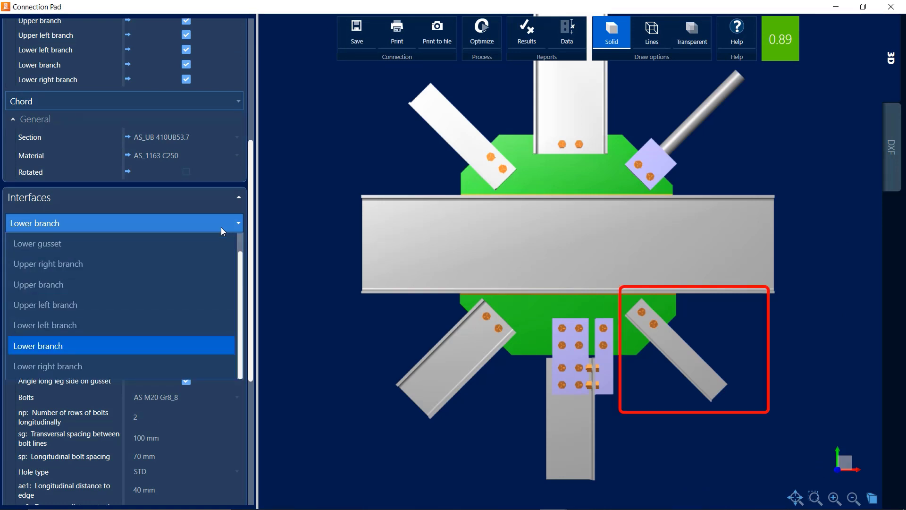
click(86, 365)
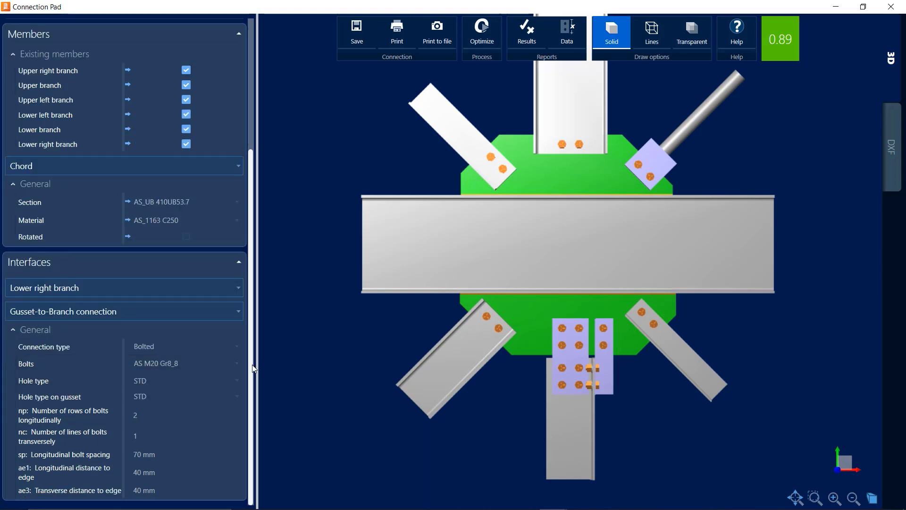
click(216, 347)
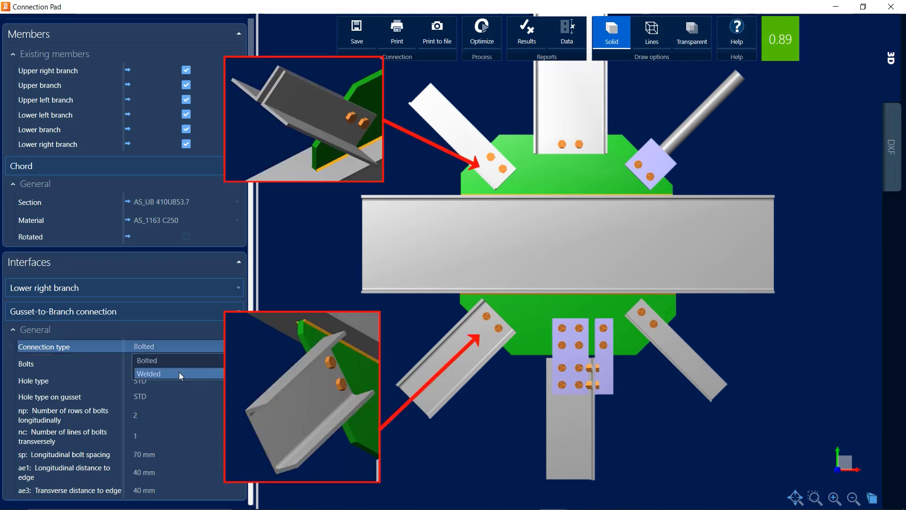
click(179, 373)
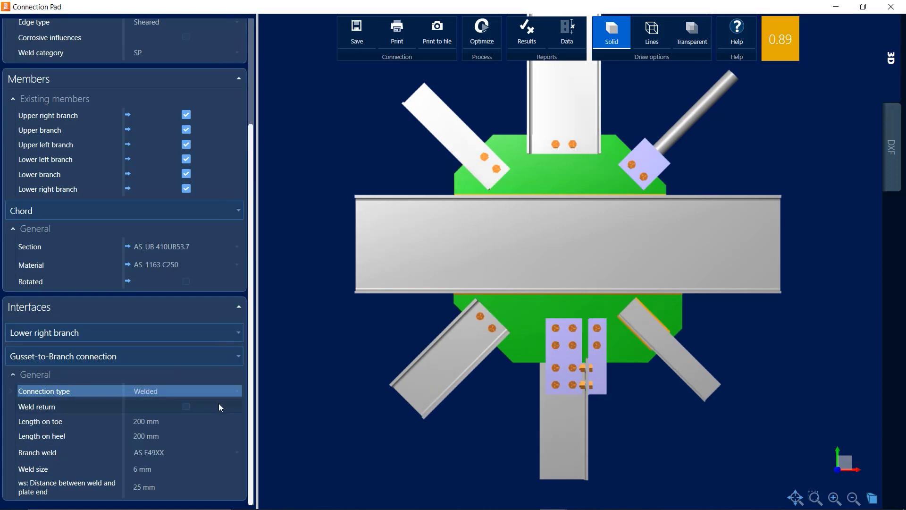
Step: Set the lower right branch's weld size to 5 mm and optimize the connection
click(154, 469)
text(5)
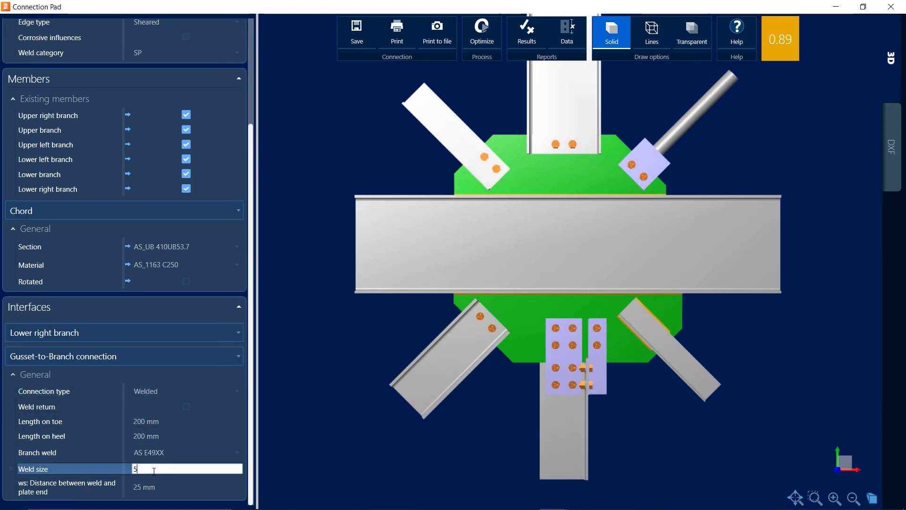
key(Tab)
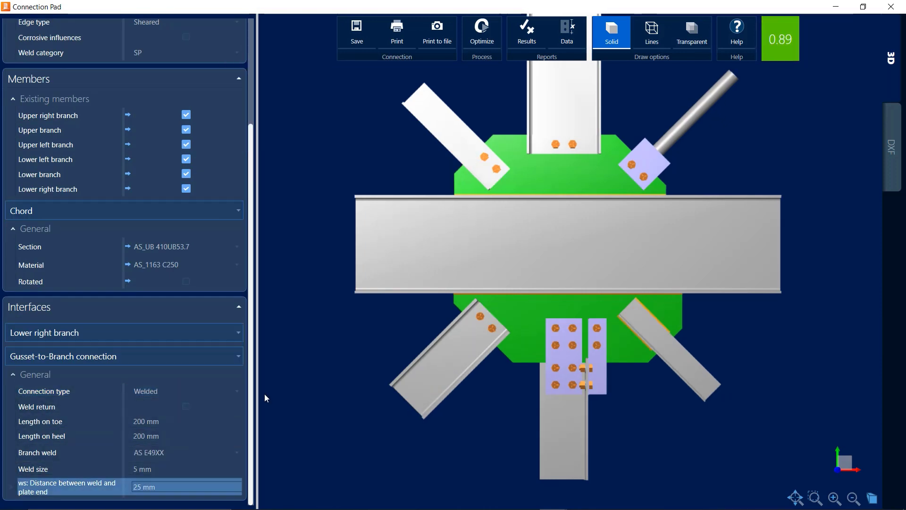
click(488, 26)
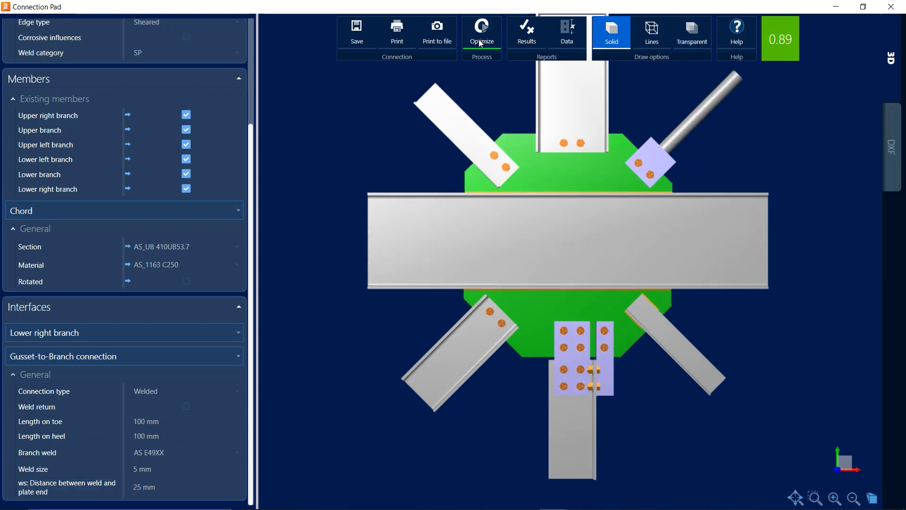
Step: Examine the upper right branch's gusset-to-branch settings and its bolted plate in 3D, restore the full front view, and close the connection editor
click(236, 334)
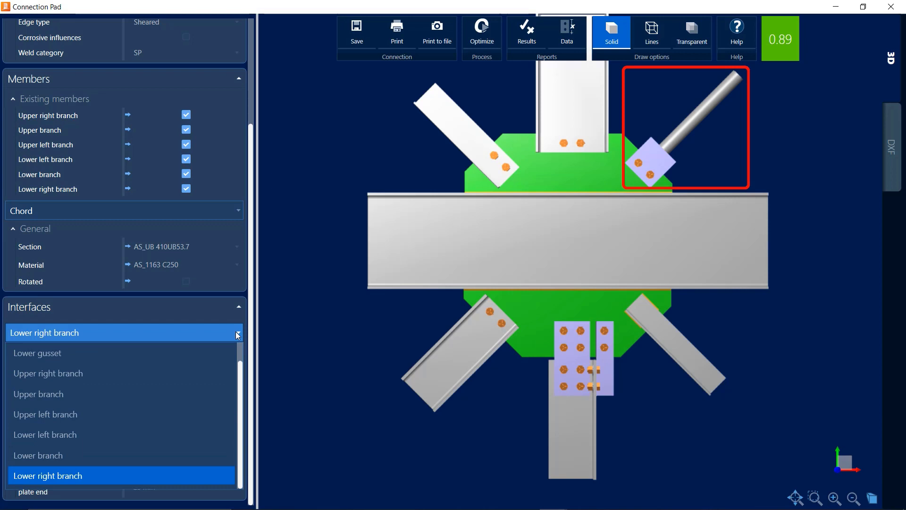
click(66, 374)
drag(254, 355, 256, 457)
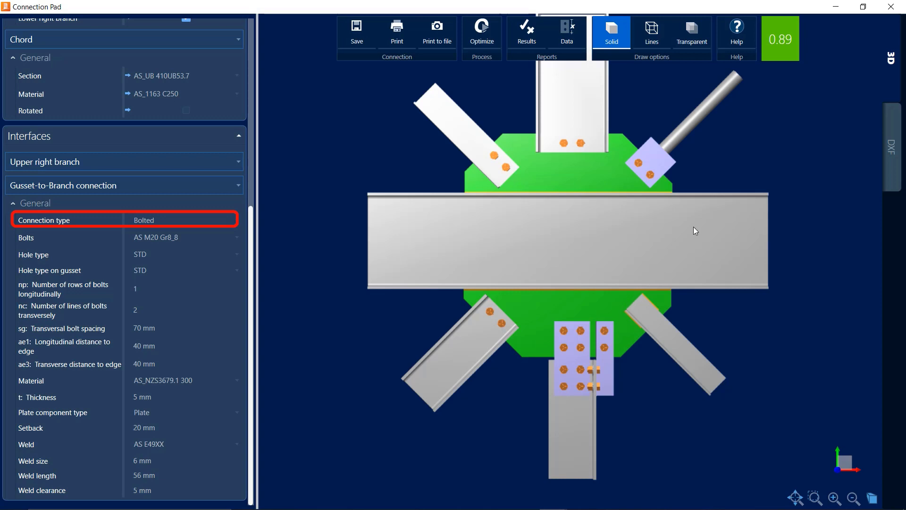
mouse_move(694, 226)
middle_down()
mouse_move(631, 237)
mouse_move(599, 220)
middle_up()
scroll(604, 152, up, 1)
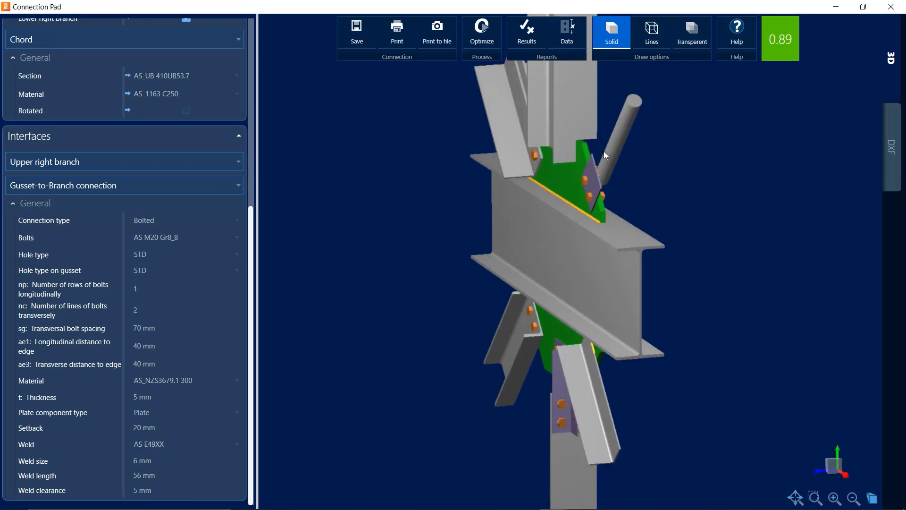
scroll(605, 154, up, 3)
middle_drag(612, 168, 678, 207)
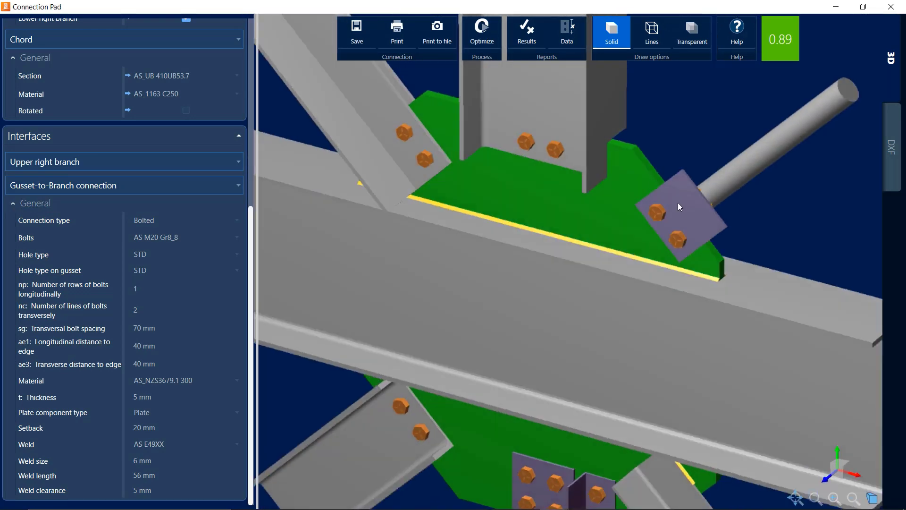
click(796, 498)
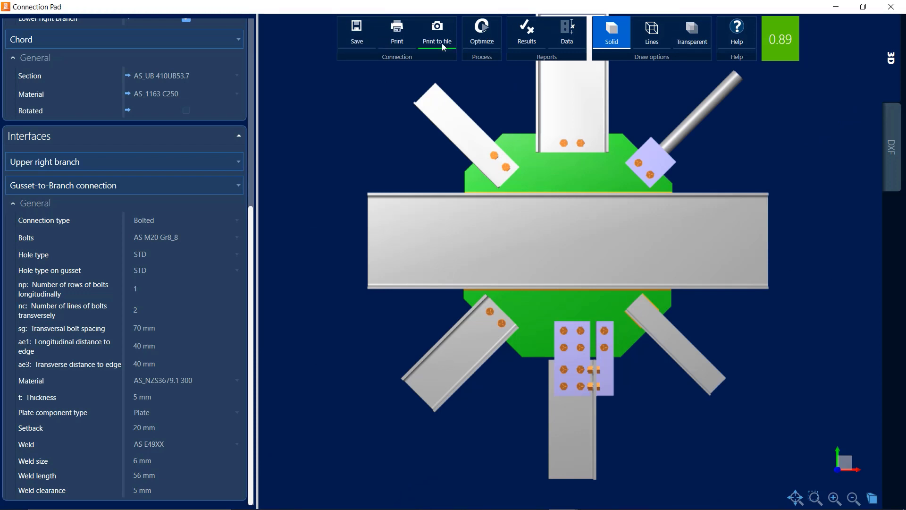
click(891, 7)
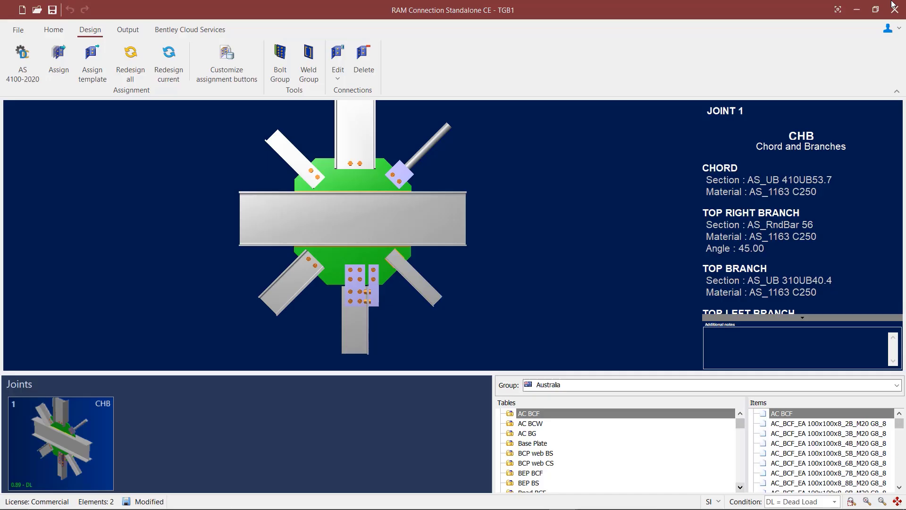